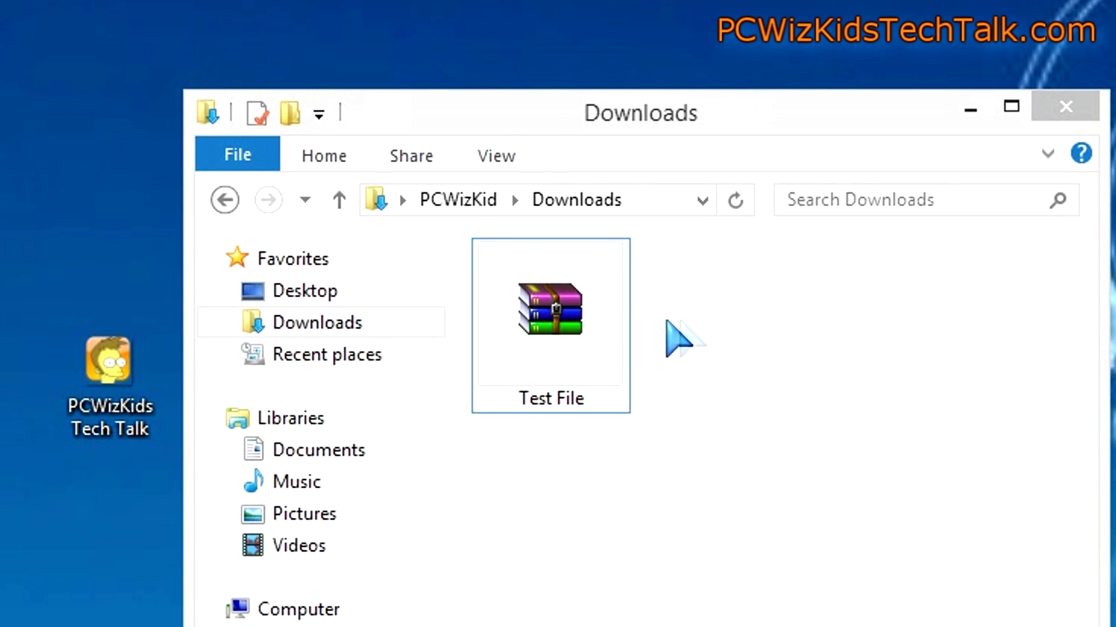
# Open Test File's context menu, then dismiss it and deselect the file.
pyautogui.rightClick(534, 299)
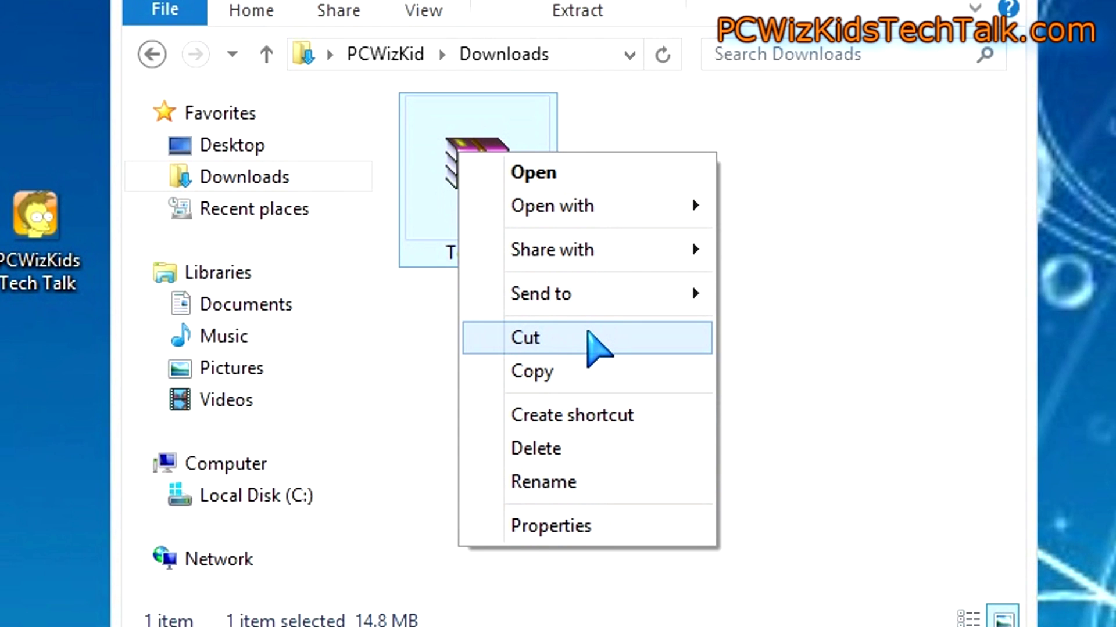
pyautogui.click(782, 224)
pyautogui.click(680, 218)
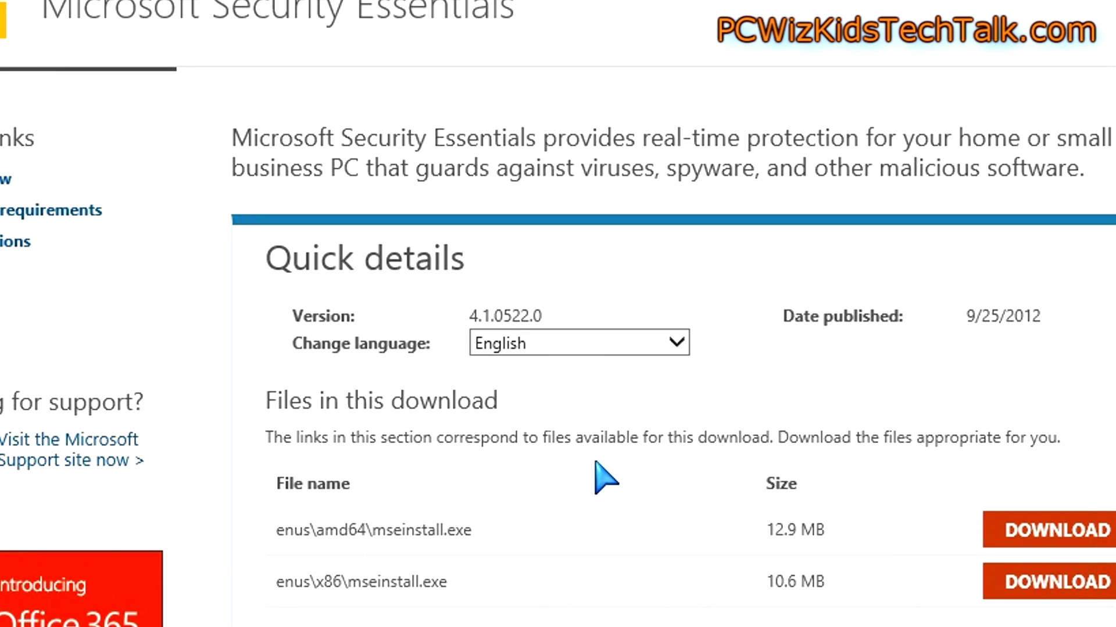
pyautogui.scroll(-2, 592, 475)
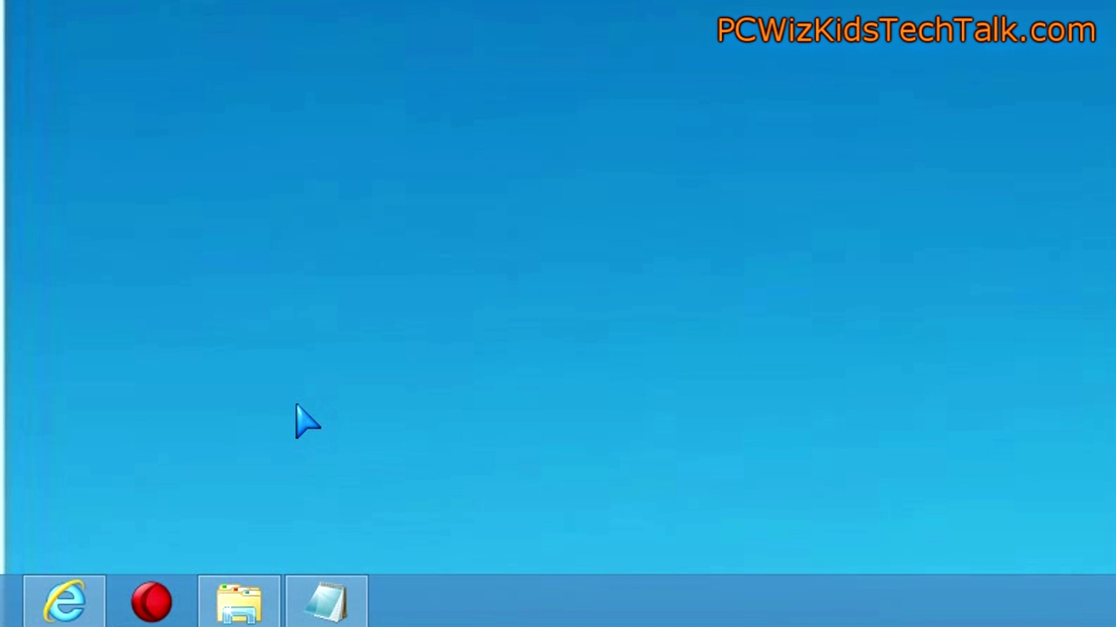
# Launch Registry Editor with regedit from the Run dialog.
pyautogui.press('super+r')
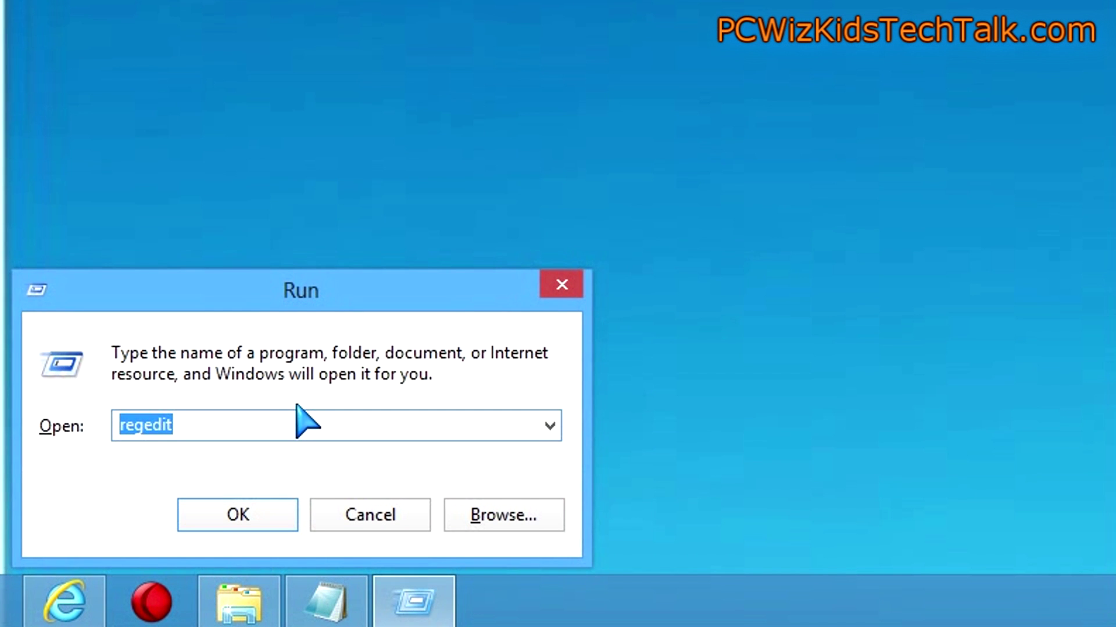
pyautogui.click(193, 423)
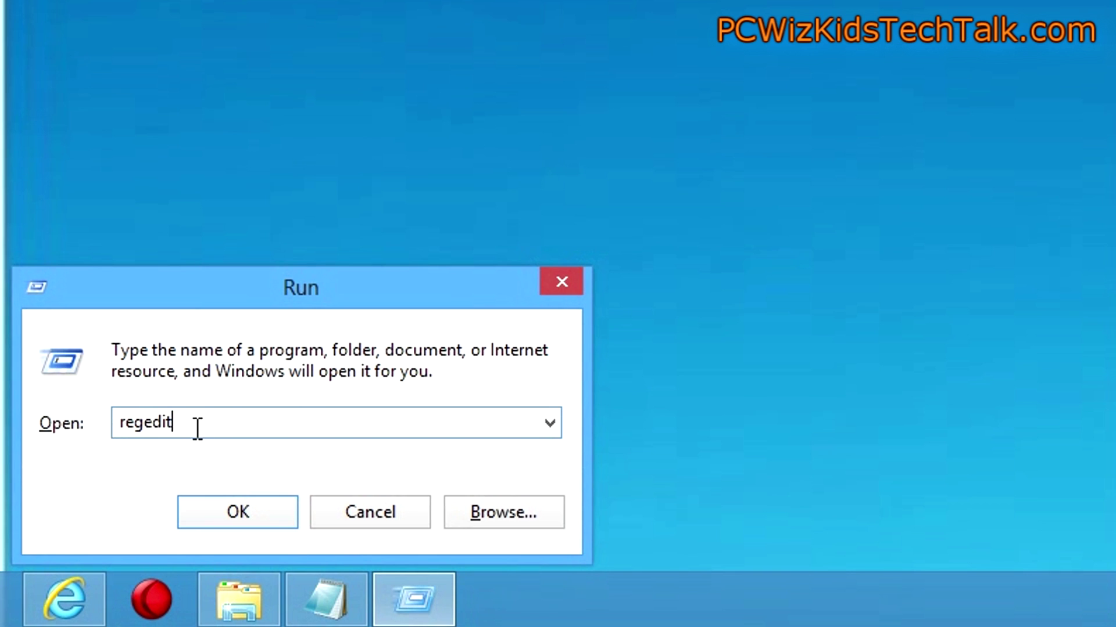
pyautogui.click(237, 514)
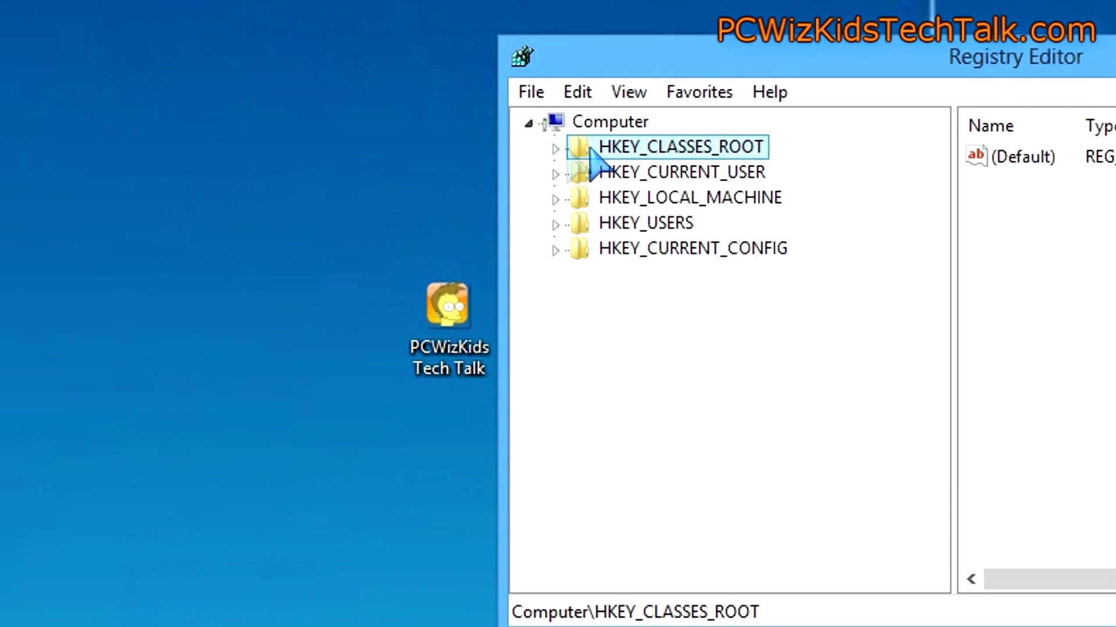
# Expand HKEY_CLASSES_ROOT\*\shell and select the shell key.
pyautogui.click(554, 148)
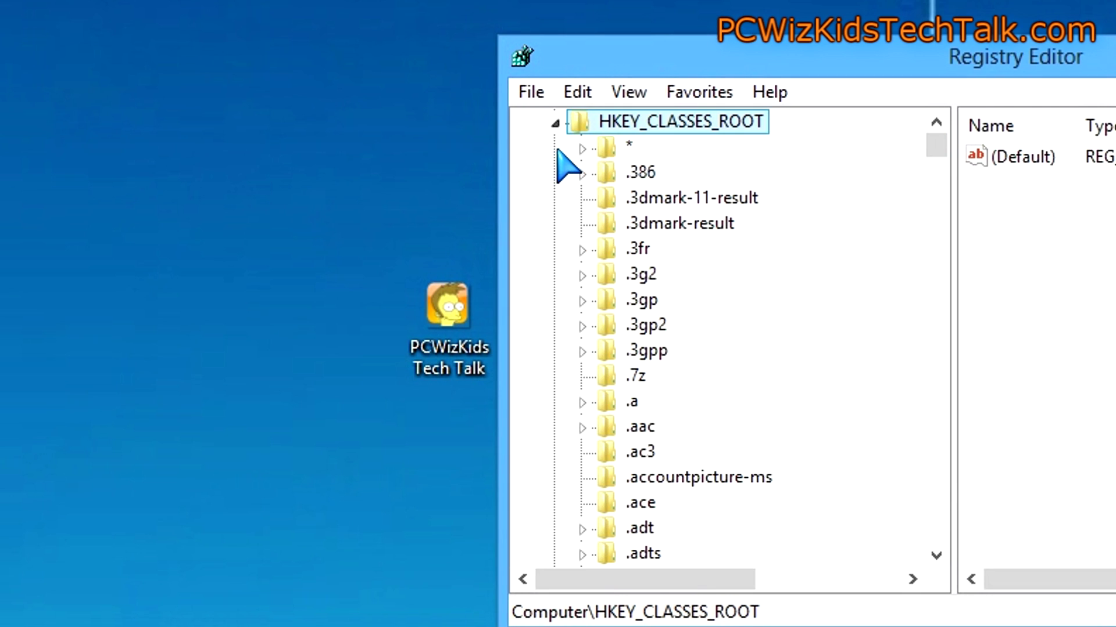
pyautogui.click(624, 146)
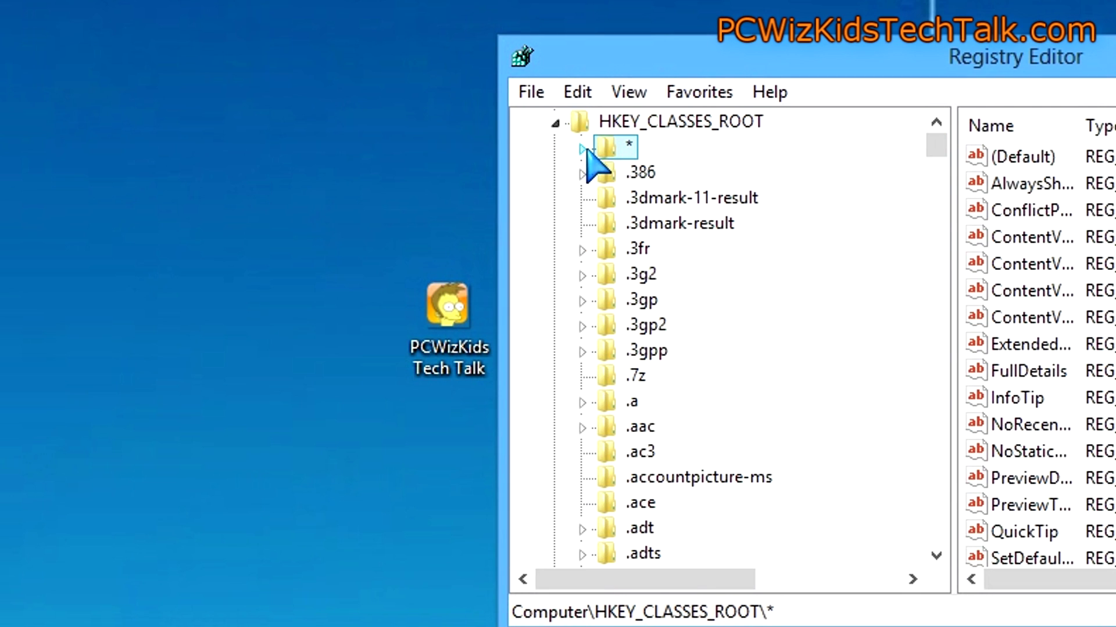
pyautogui.doubleClick(602, 150)
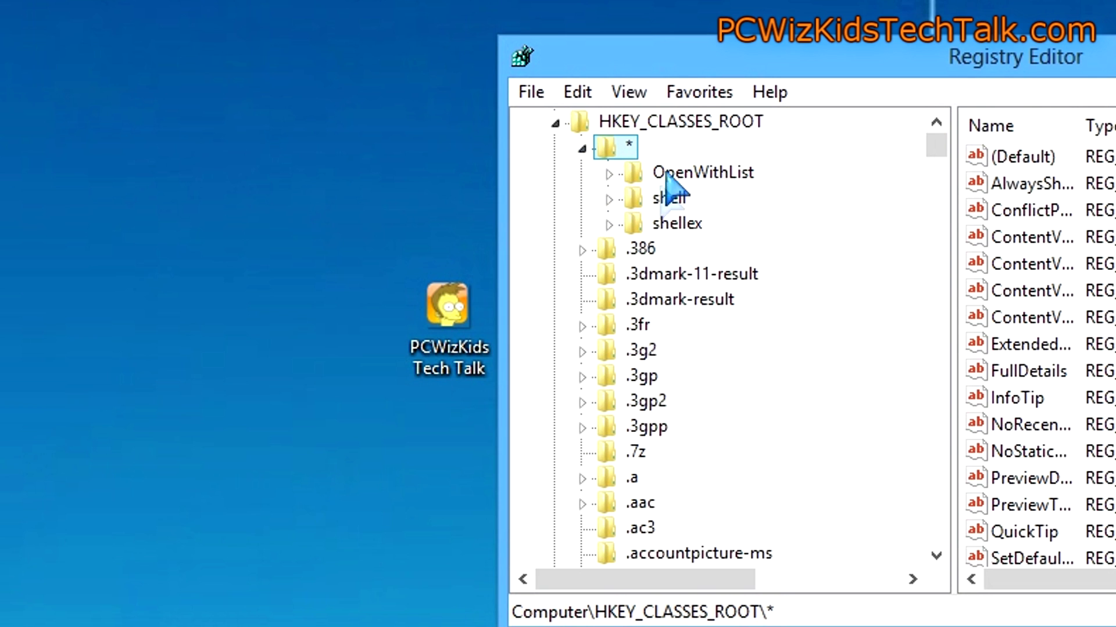
pyautogui.click(665, 201)
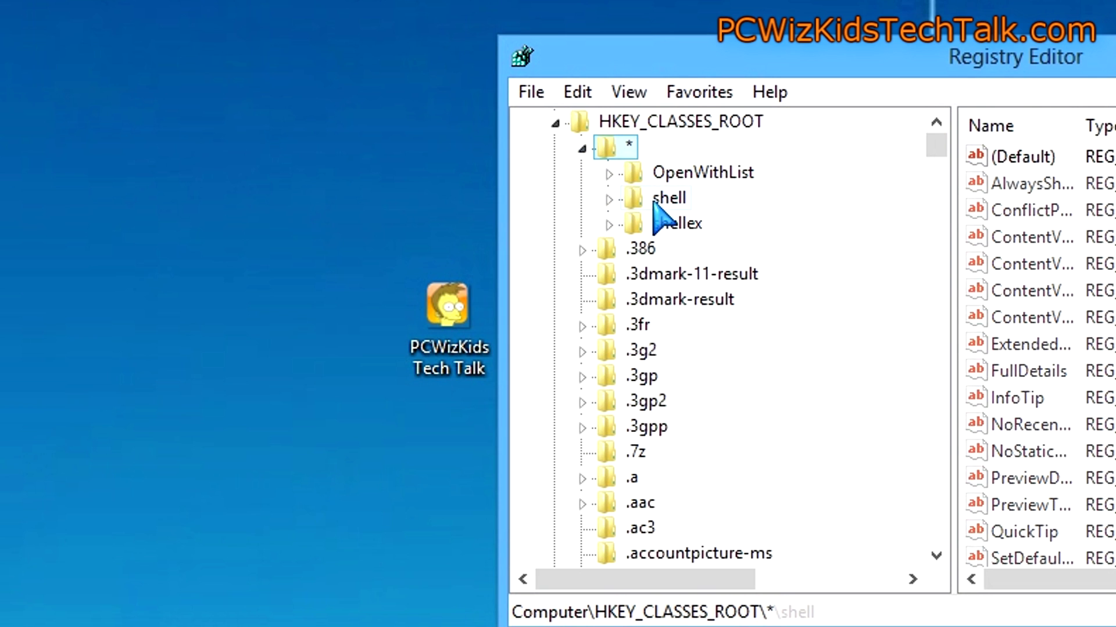
pyautogui.click(608, 199)
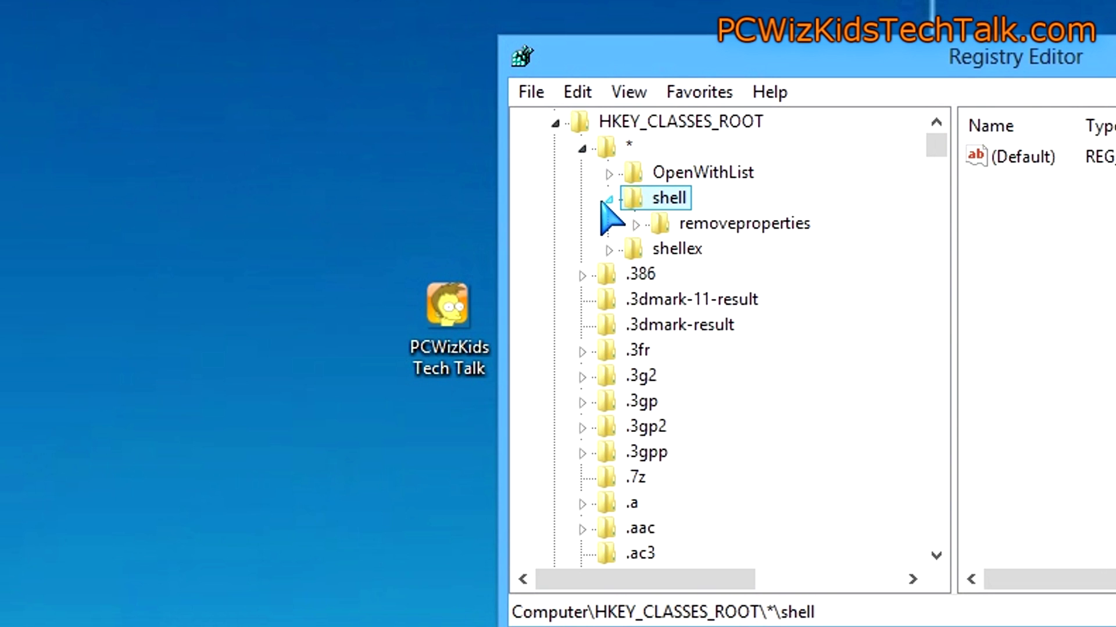
# Create the scanwithwindowsdefender key under shell and bring up its value options.
pyautogui.rightClick(665, 208)
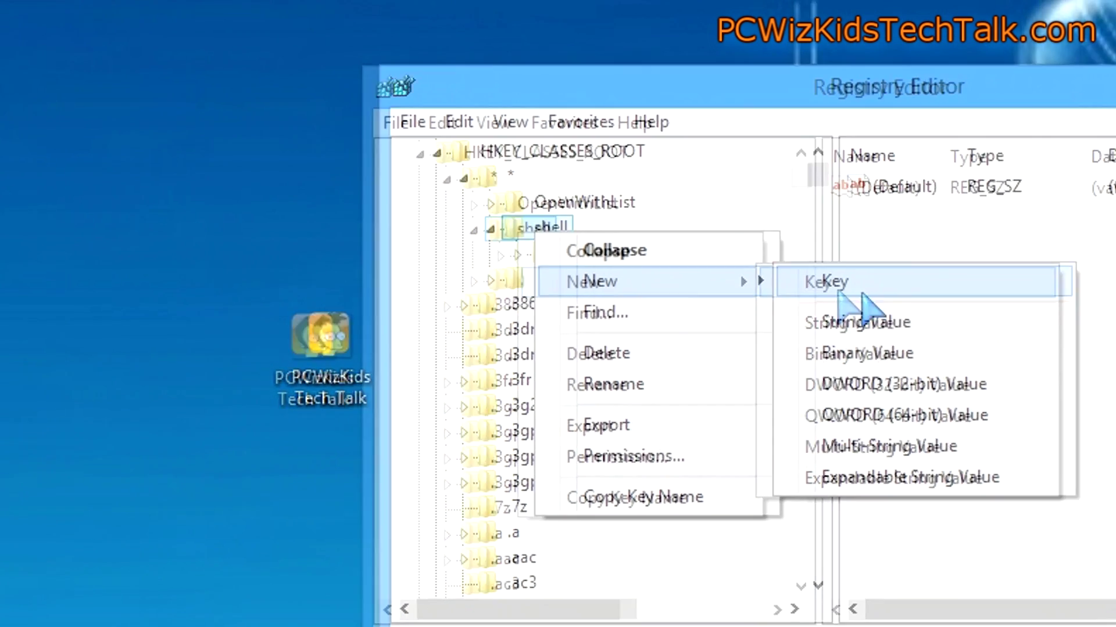
pyautogui.moveTo(720, 251)
pyautogui.click(959, 253)
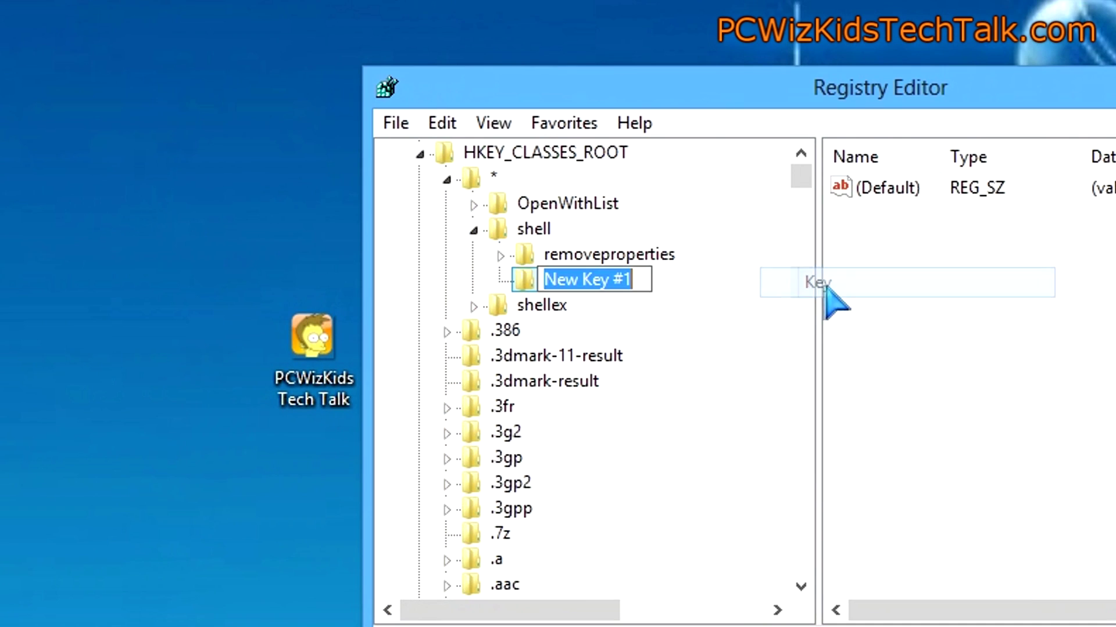
pyautogui.write('sc')
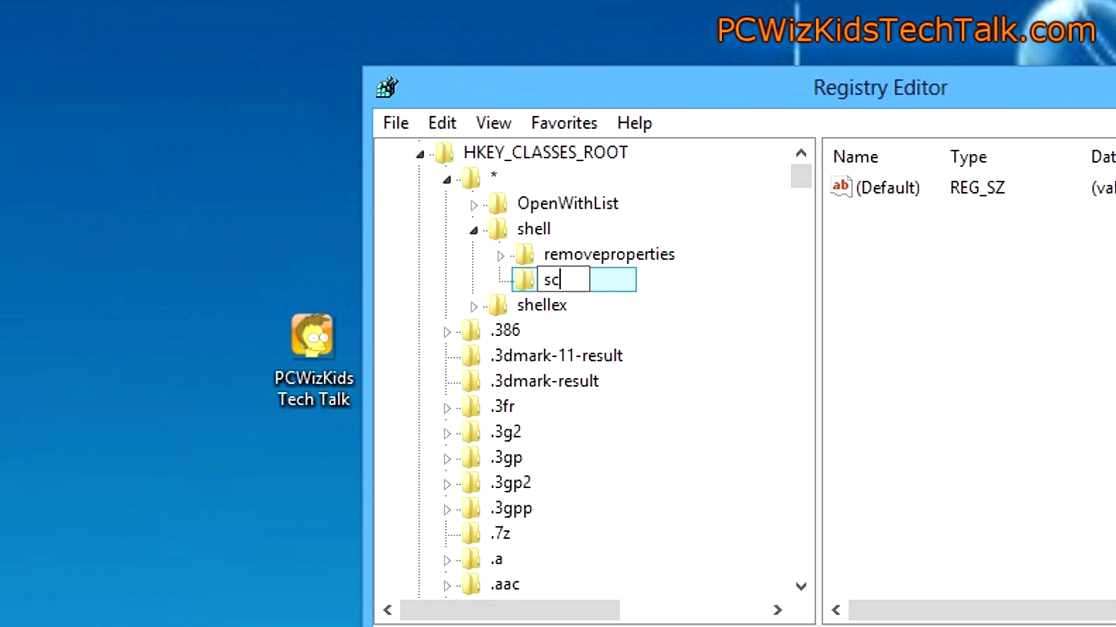
pyautogui.write('anwithwi')
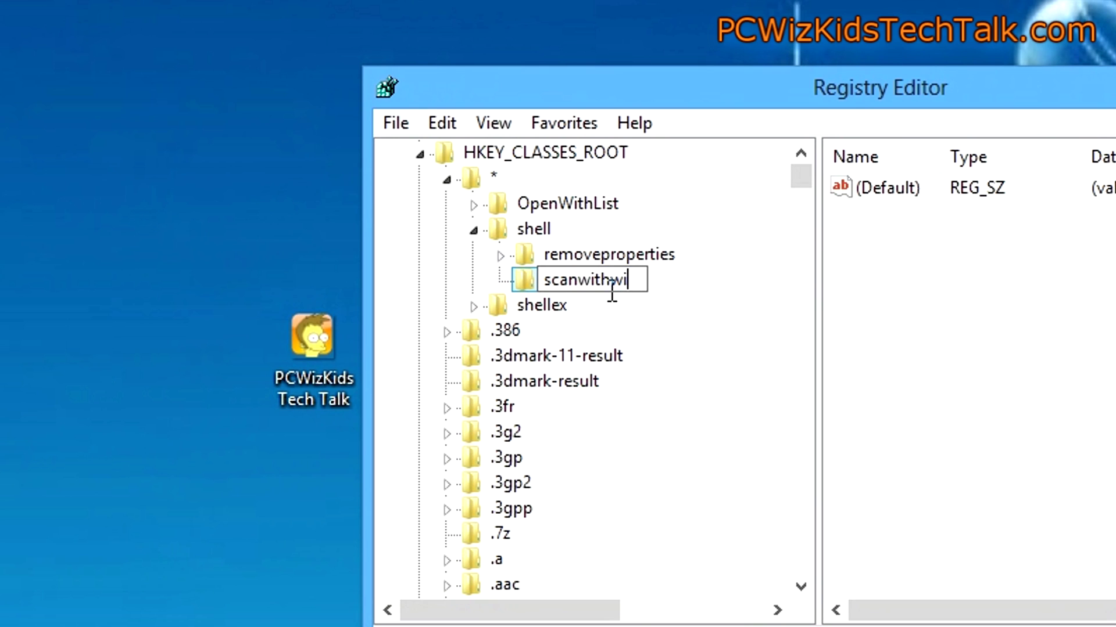
pyautogui.write('ndowsdefender')
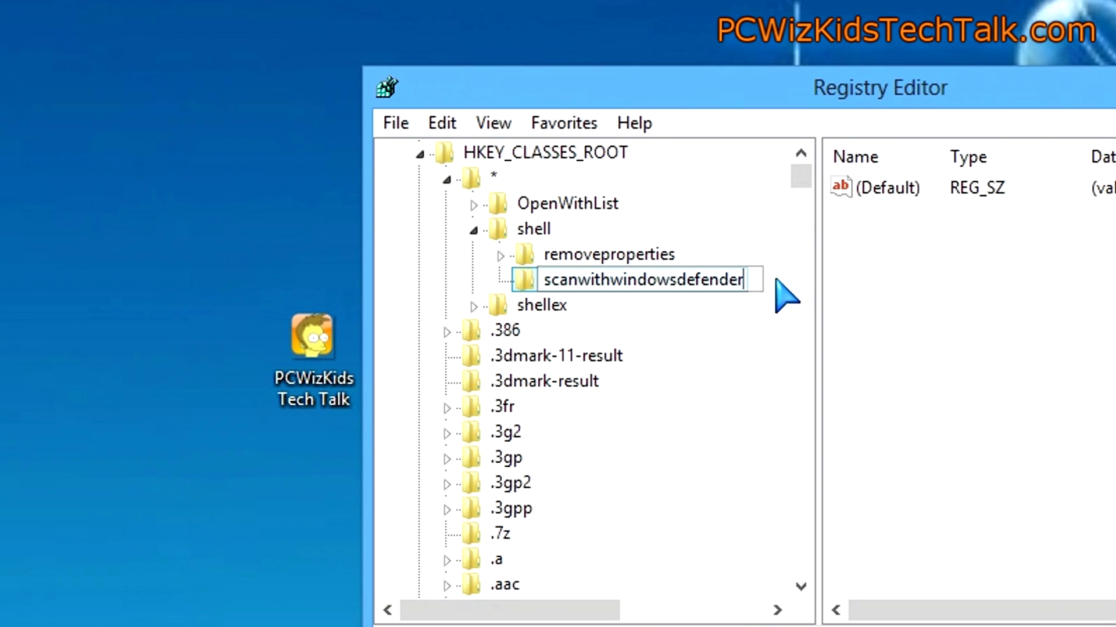
pyautogui.press('Return')
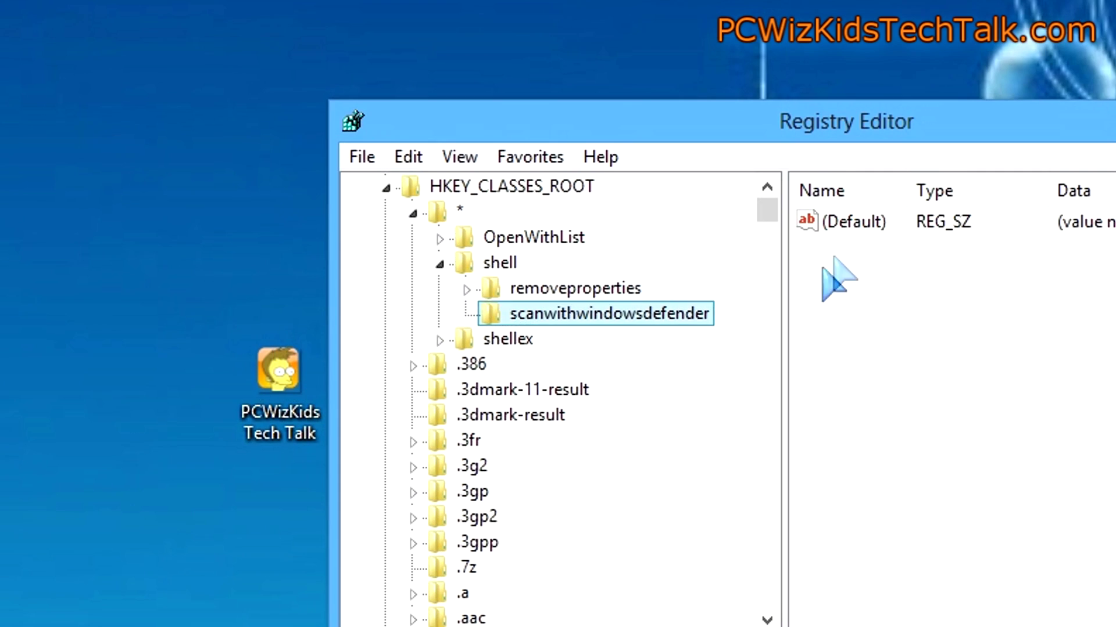
pyautogui.click(859, 205)
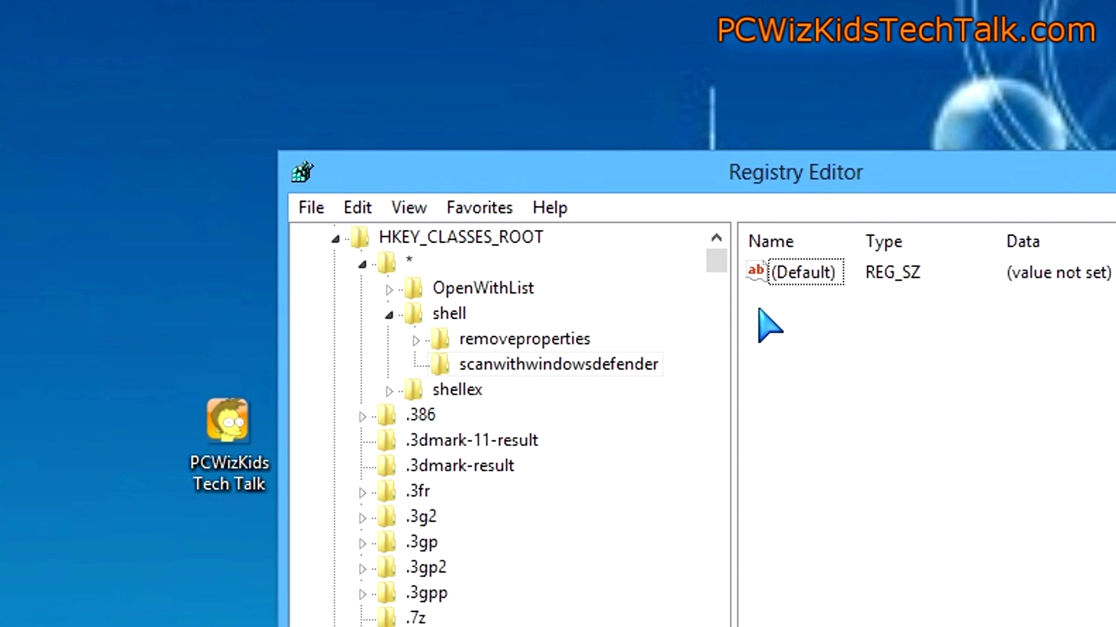
pyautogui.rightClick(770, 325)
pyautogui.moveTo(656, 248)
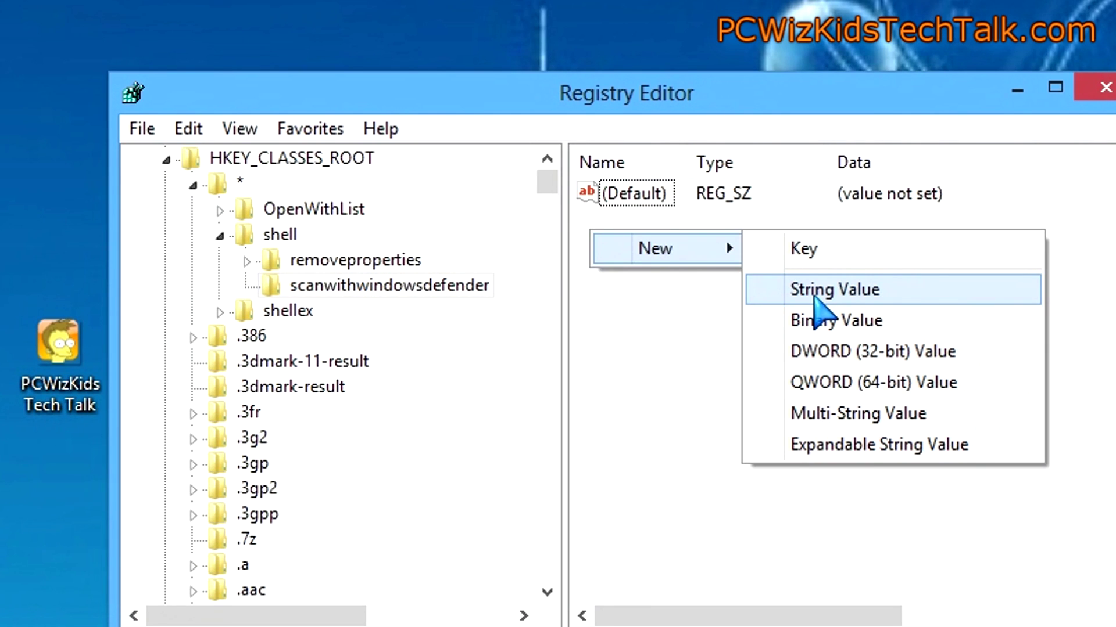
# Add a MUIVerb string value with data 'Scan with Defender'.
pyautogui.click(822, 297)
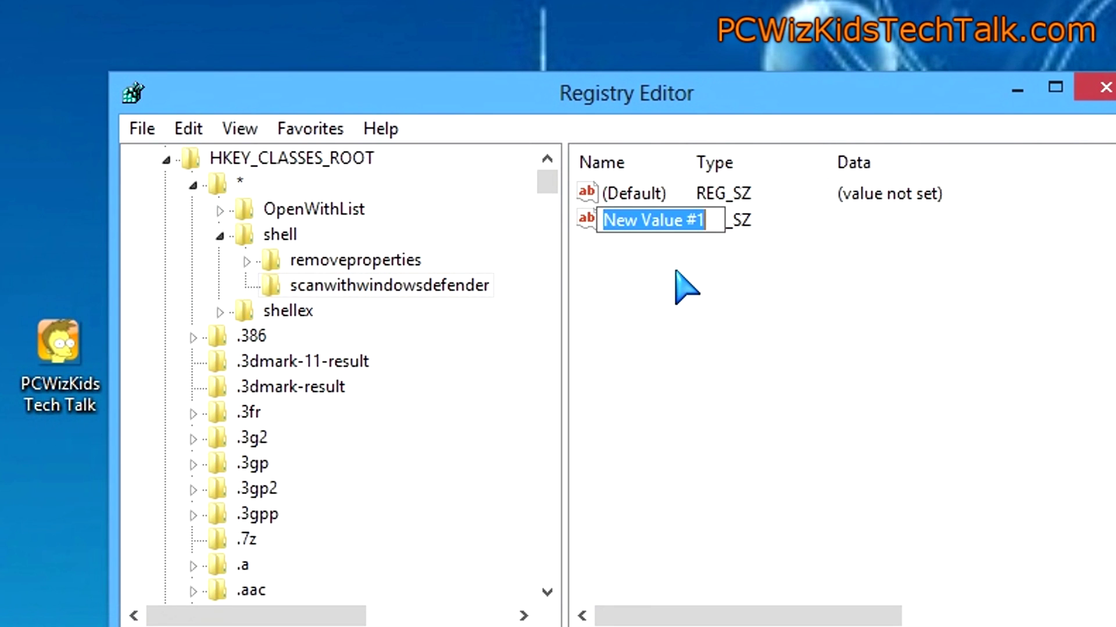
pyautogui.write('MUIVerb')
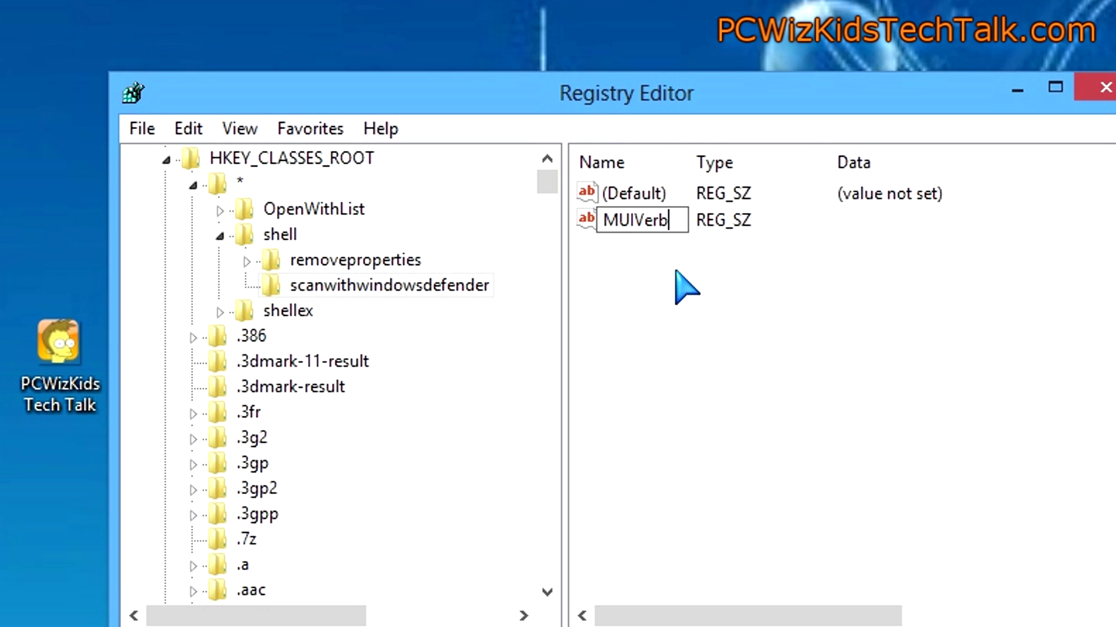
pyautogui.press('Return')
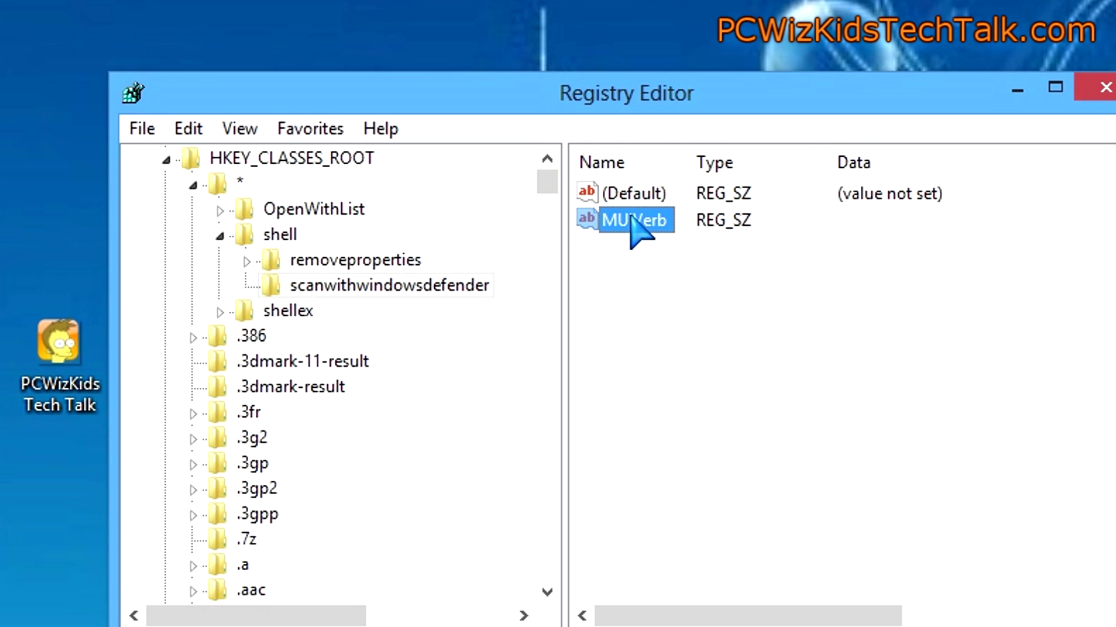
pyautogui.doubleClick(636, 225)
pyautogui.write('Scan with Defender')
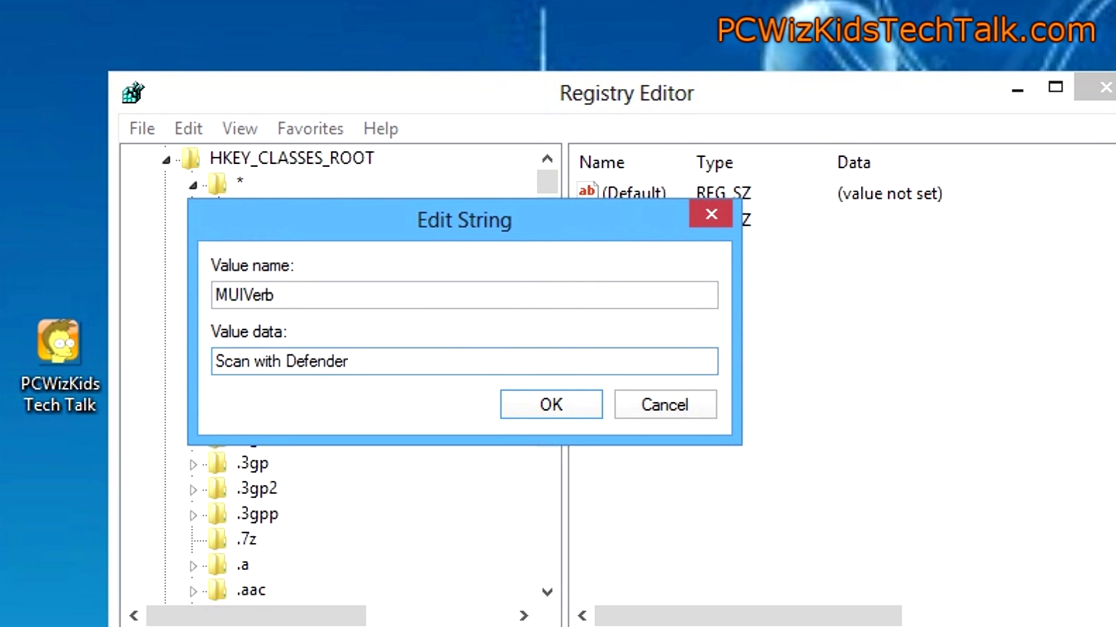
pyautogui.click(544, 408)
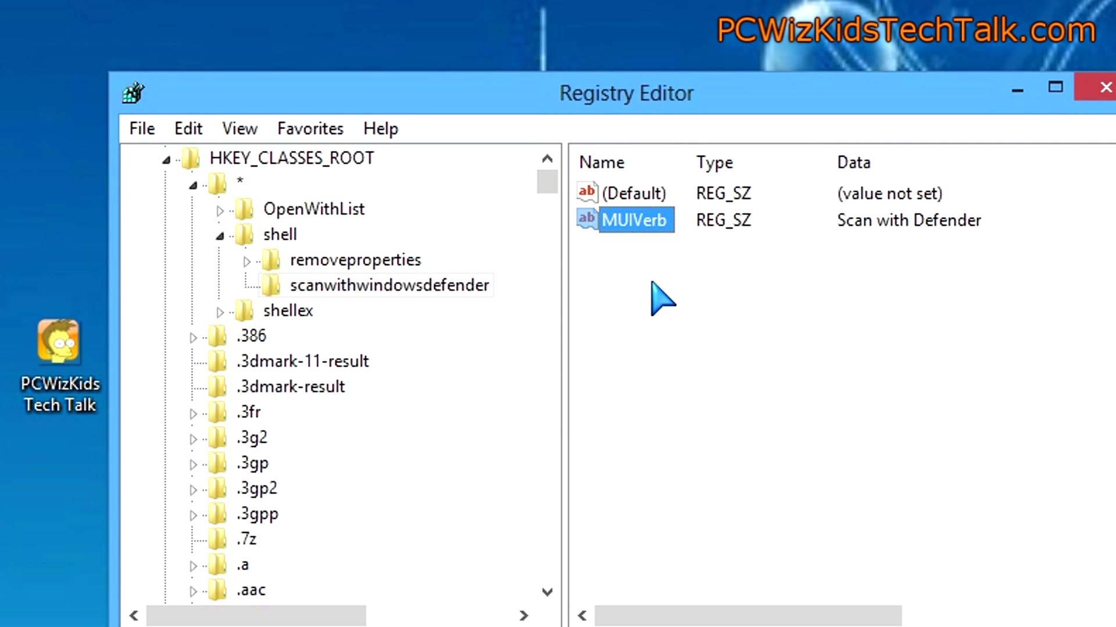
# Create a second string value named Icon and open it for editing.
pyautogui.click(602, 281)
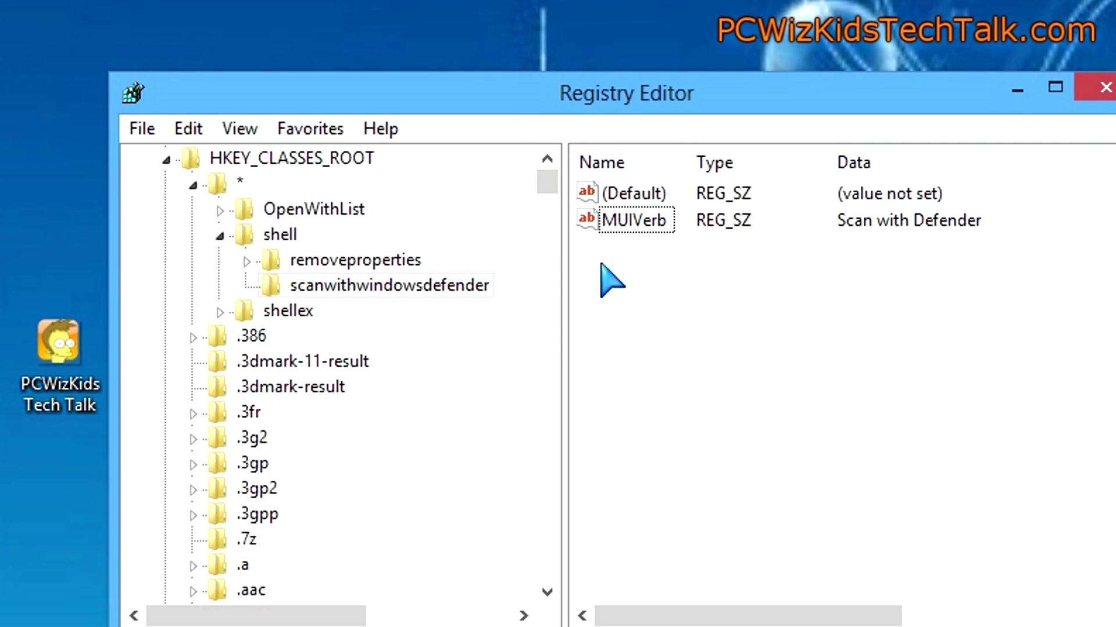
pyautogui.rightClick(613, 255)
pyautogui.click(776, 312)
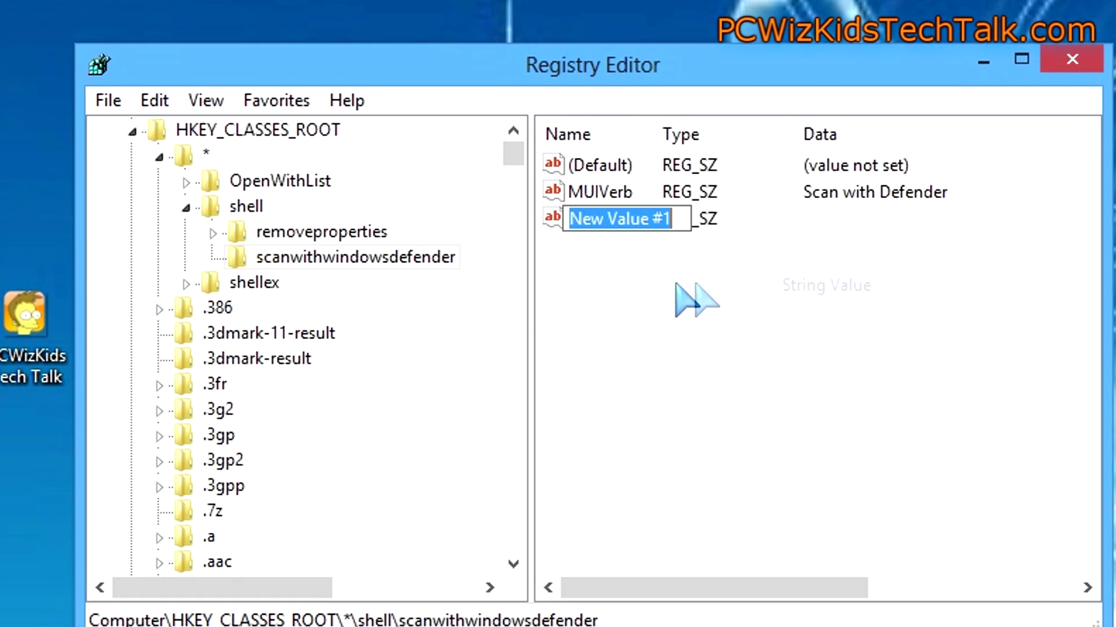
pyautogui.write('Icon')
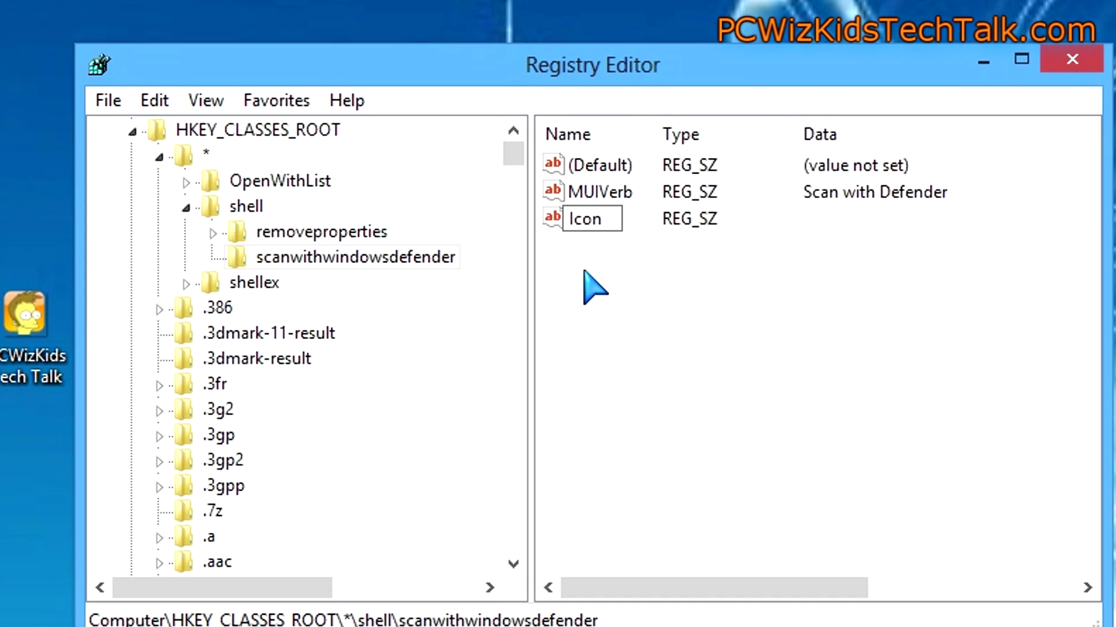
pyautogui.press('Return')
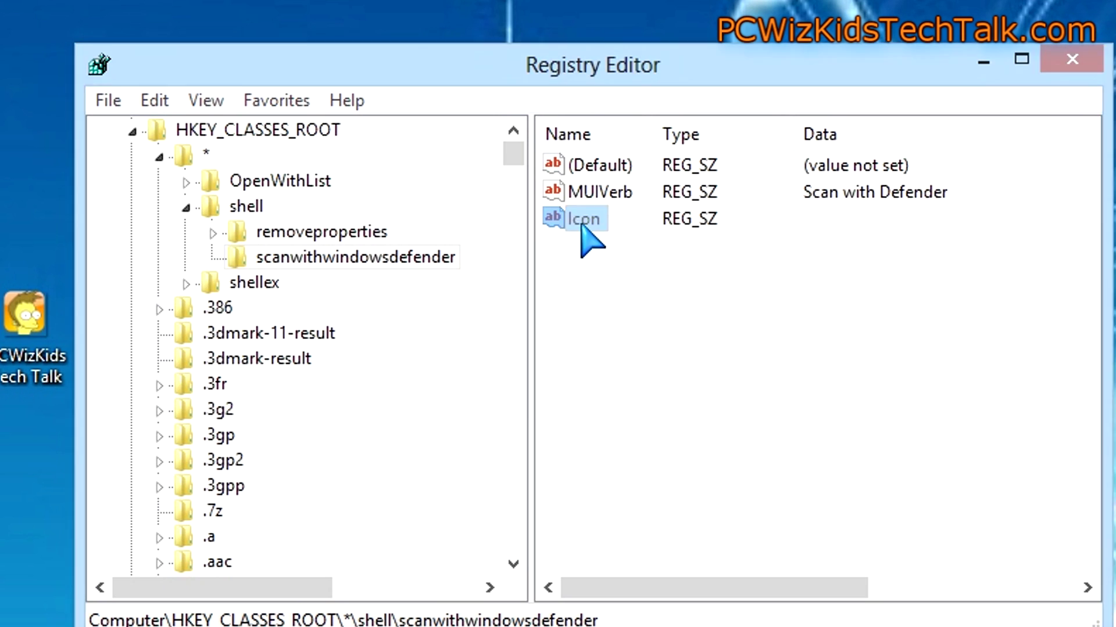
pyautogui.doubleClick(581, 228)
# Set Icon's data to %ProgramFiles%\Windows Defender\MSASCui.exe,0 after checking the path.
pyautogui.write('%ProgramFiles%\\\\Windows Defender\\\\MSASCui.exe,0')
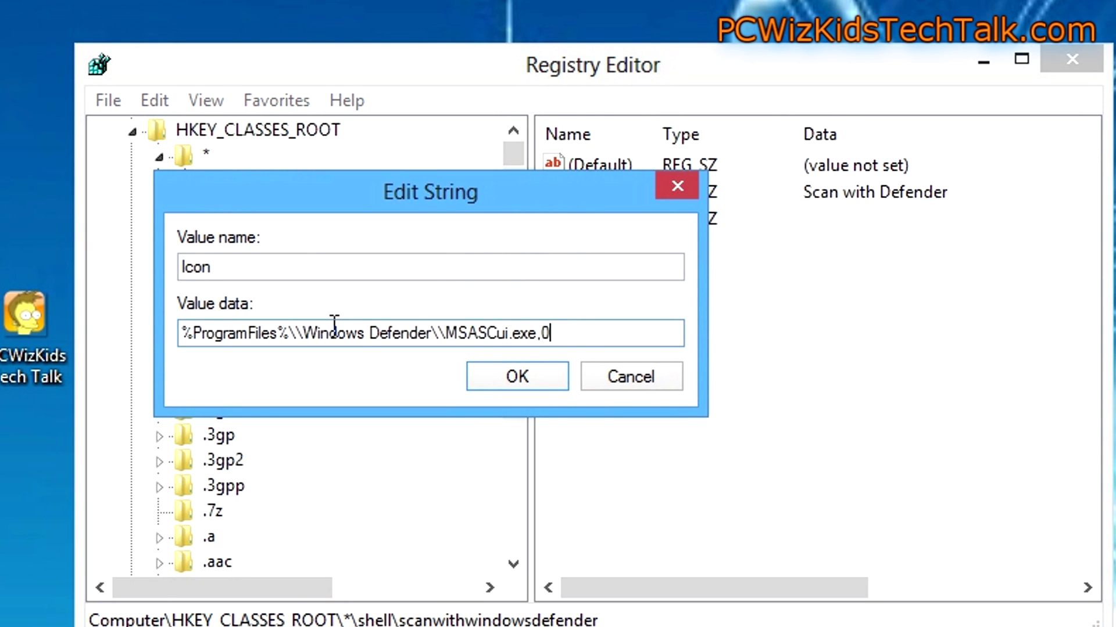
pyautogui.moveTo(561, 332)
pyautogui.mouseDown()
pyautogui.moveTo(438, 347)
pyautogui.moveTo(174, 347)
pyautogui.mouseUp()
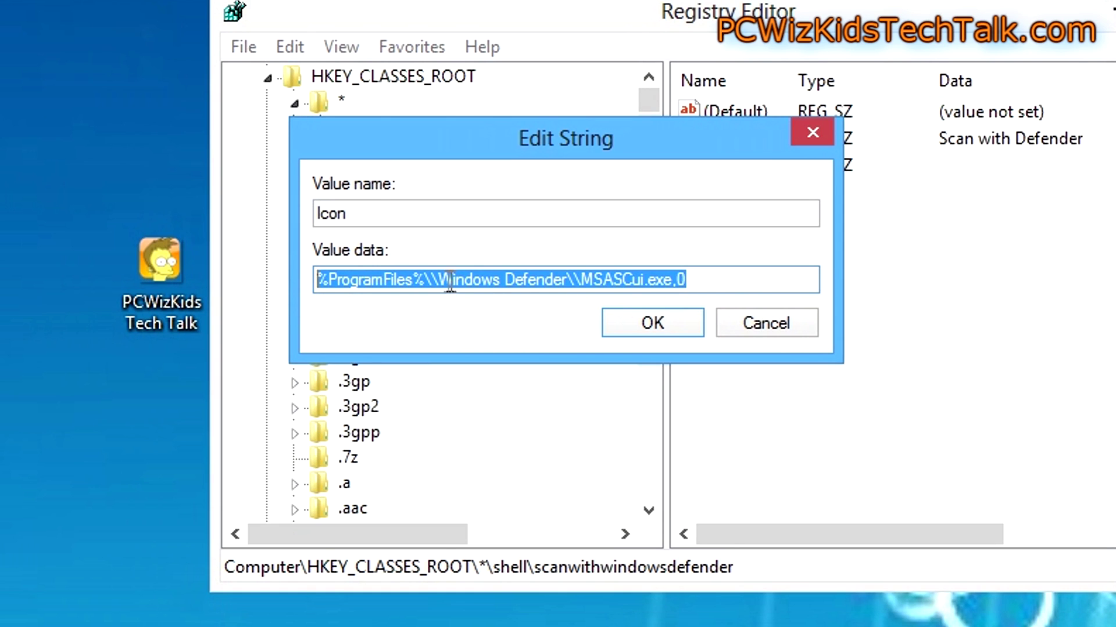
pyautogui.click(583, 272)
pyautogui.doubleClick(613, 279)
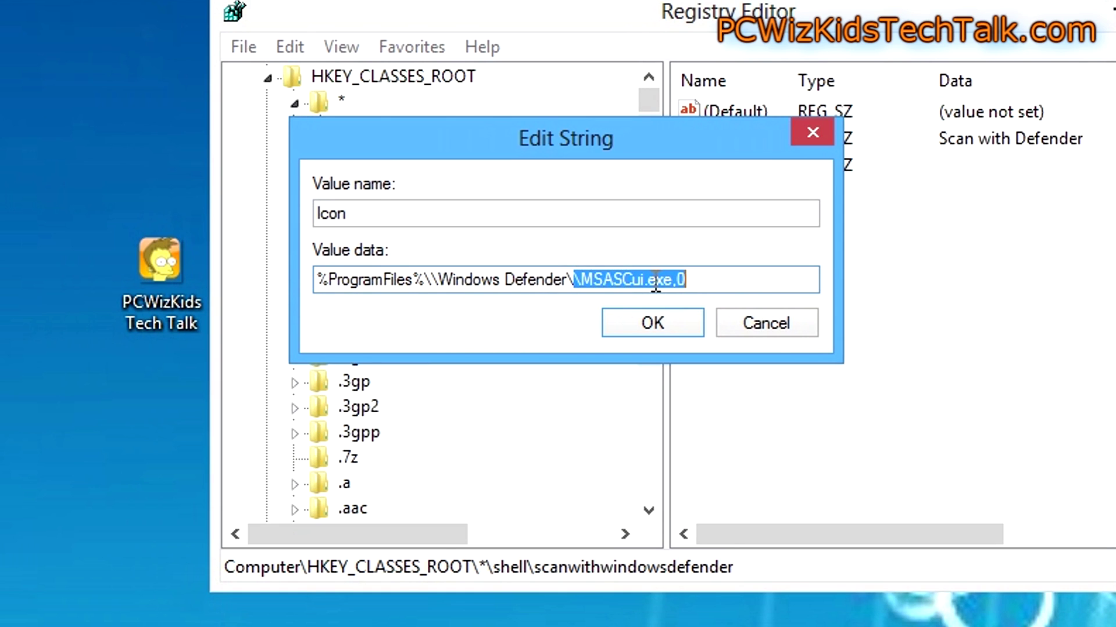
pyautogui.click(692, 280)
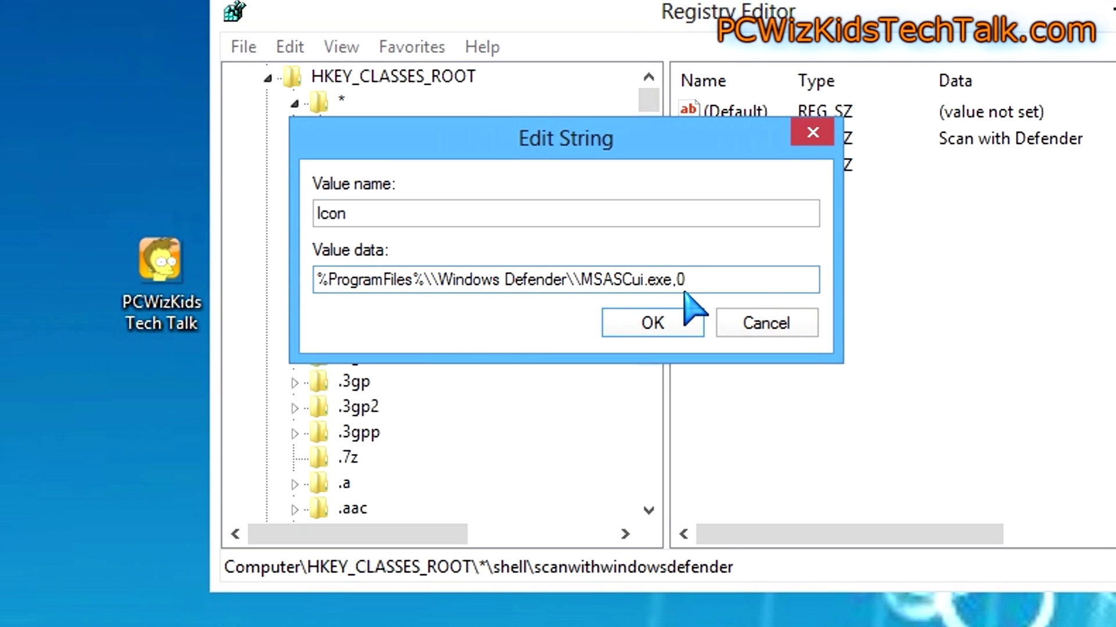
pyautogui.click(656, 330)
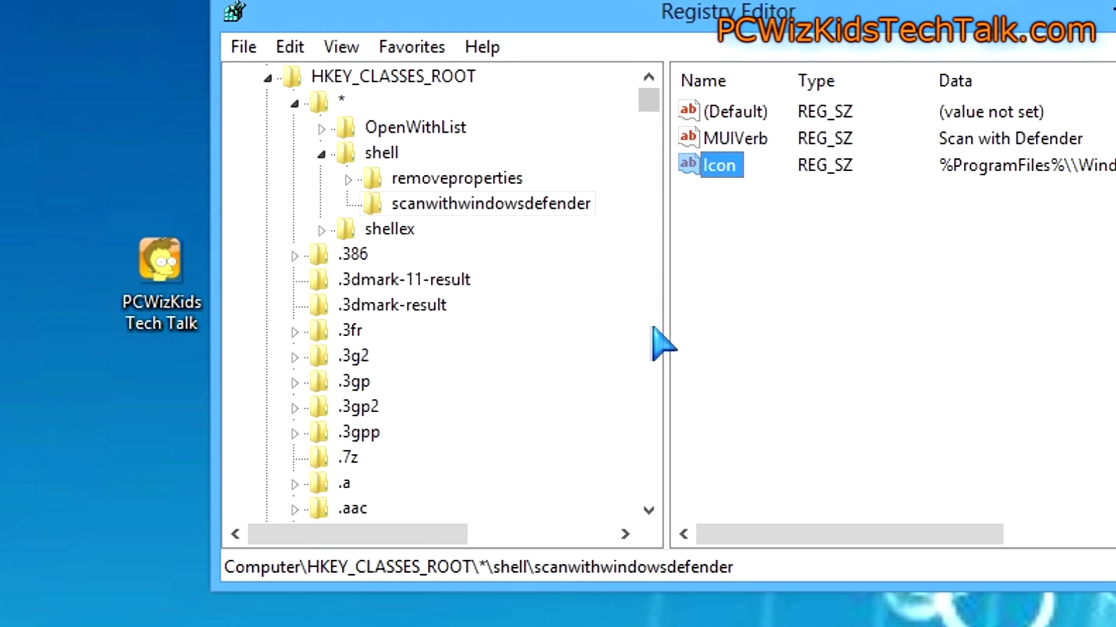
pyautogui.click(728, 232)
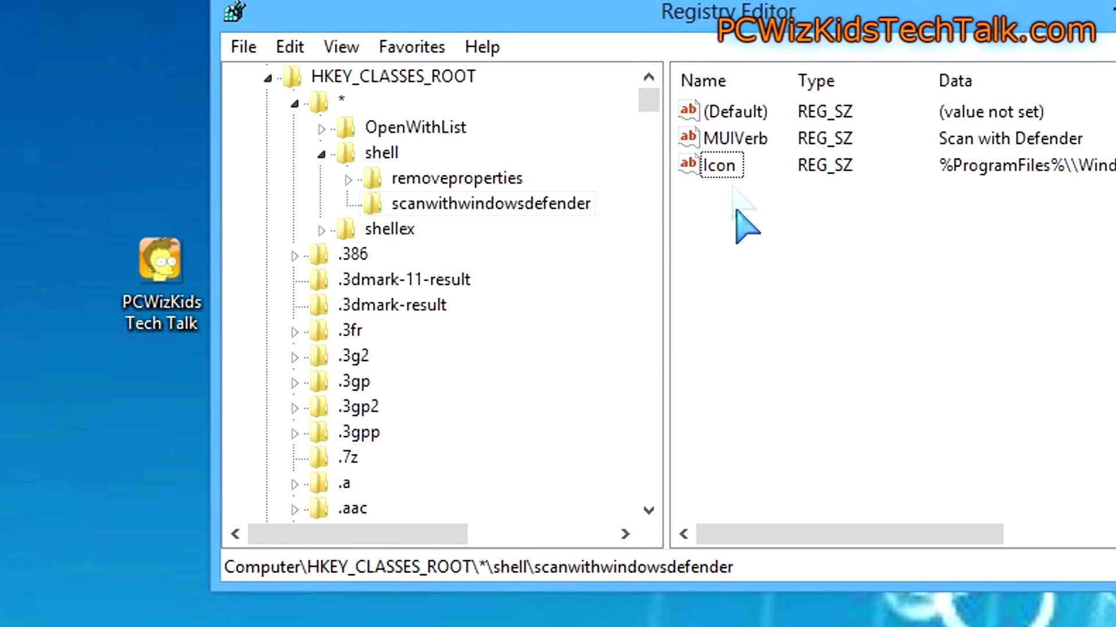
pyautogui.click(425, 218)
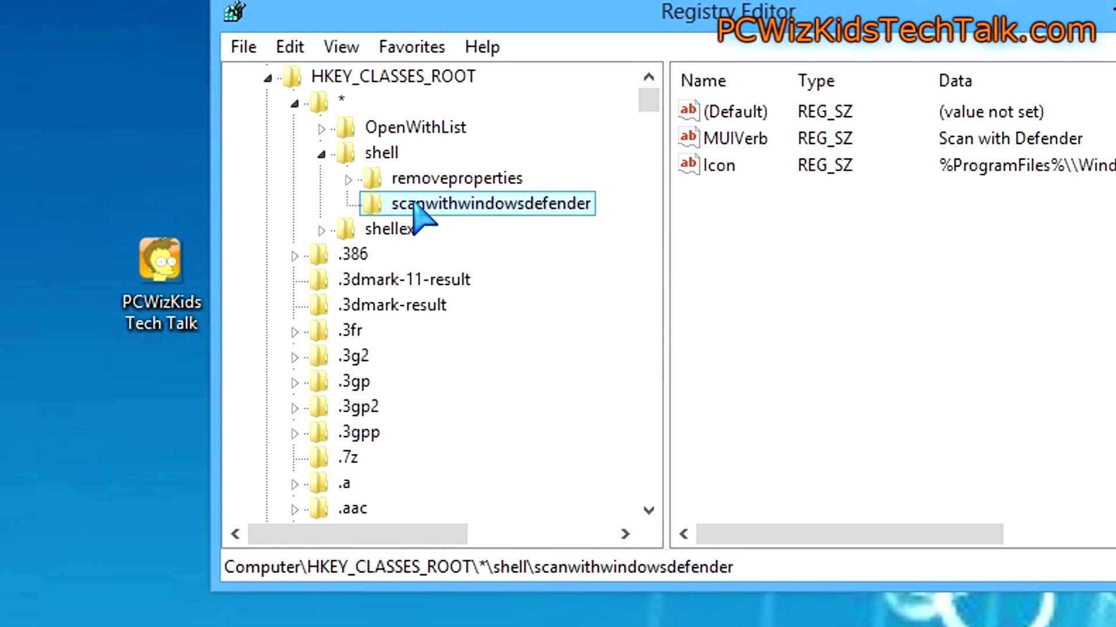
# Create a Command subkey under scanwithwindowsdefender.
pyautogui.rightClick(425, 218)
pyautogui.moveTo(479, 251)
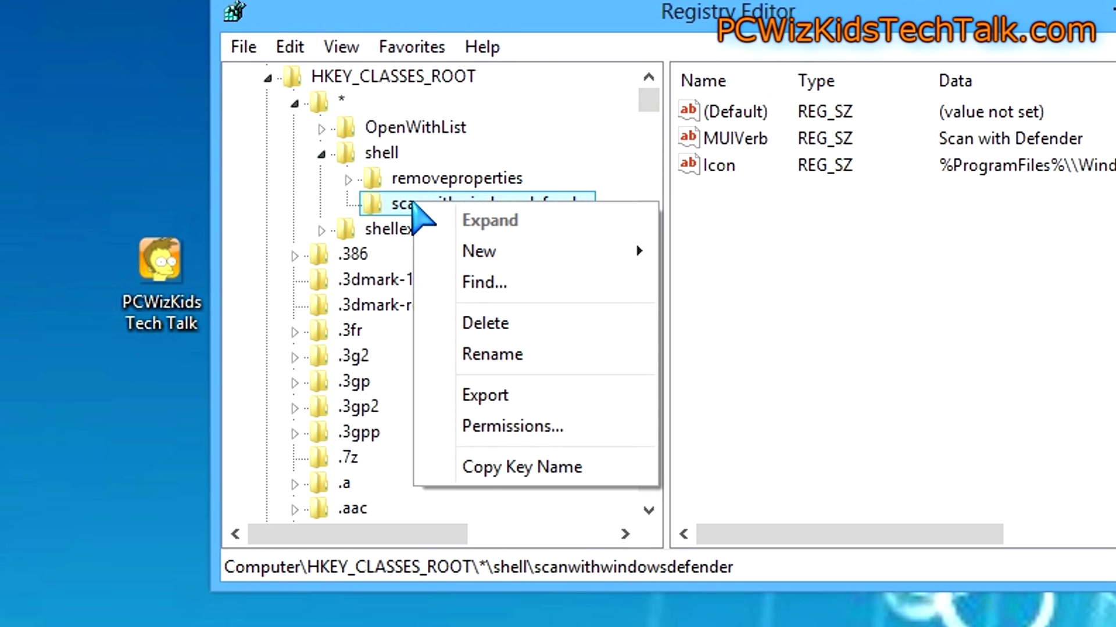
pyautogui.click(719, 254)
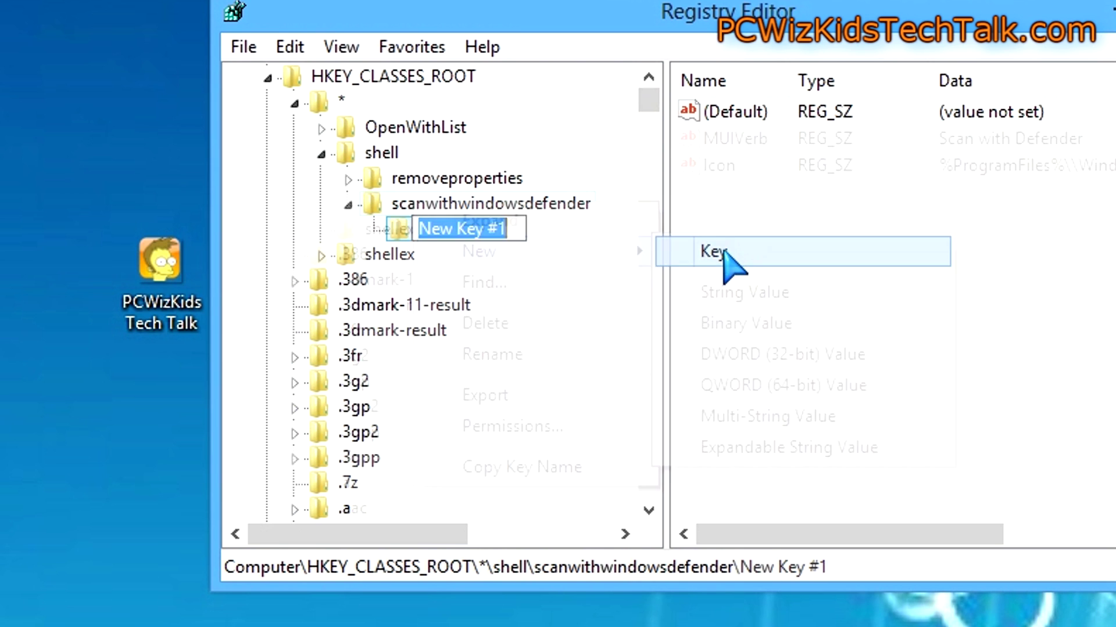
pyautogui.write('Com')
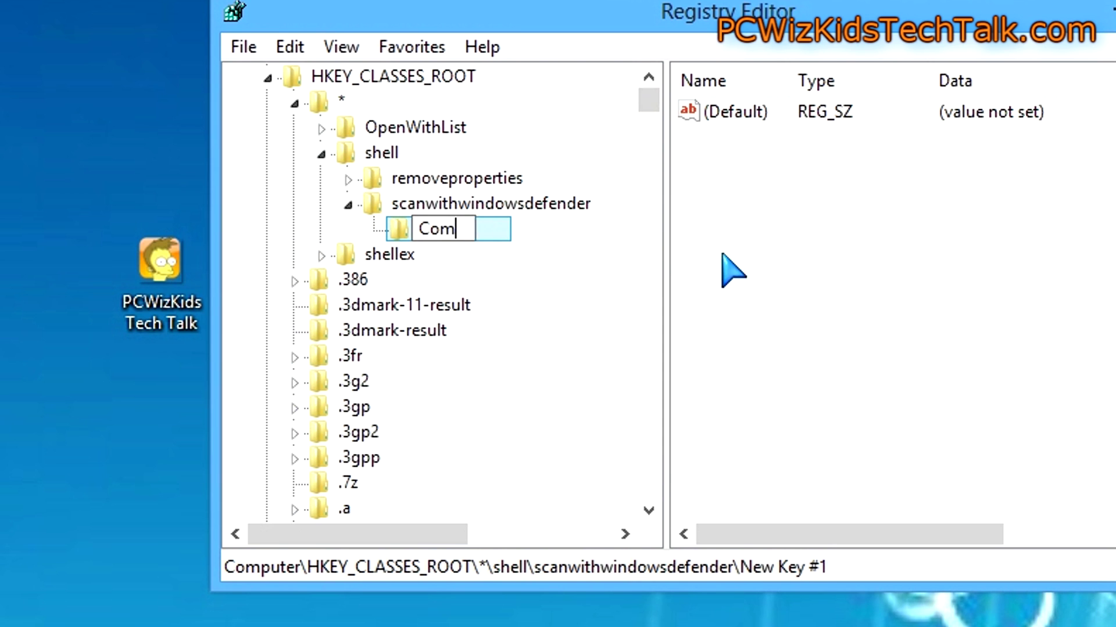
pyautogui.write('mand')
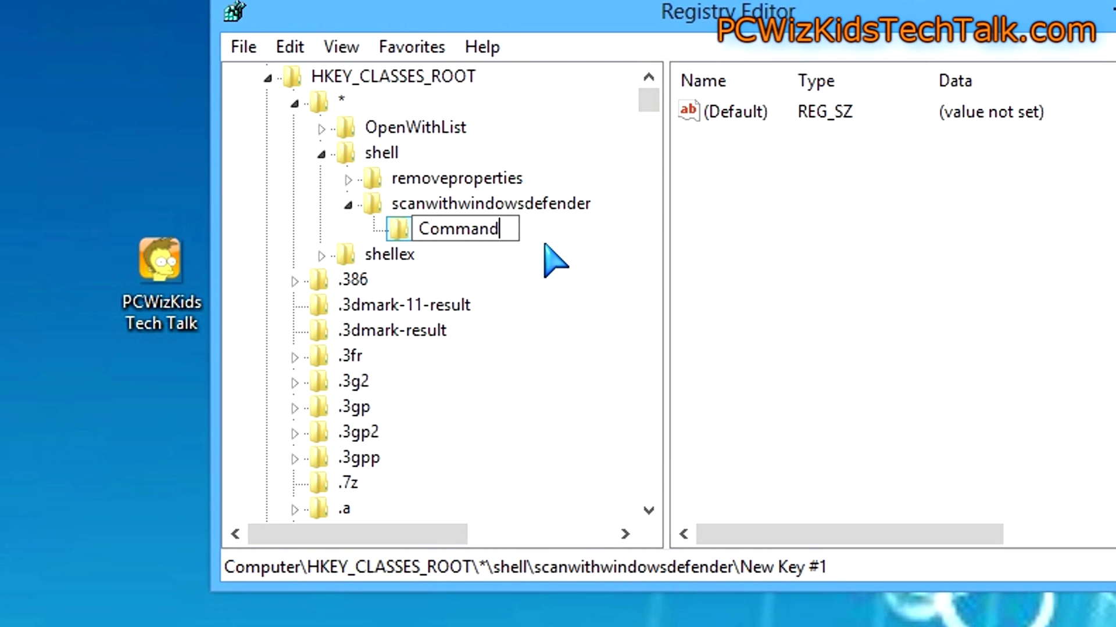
pyautogui.press('Return')
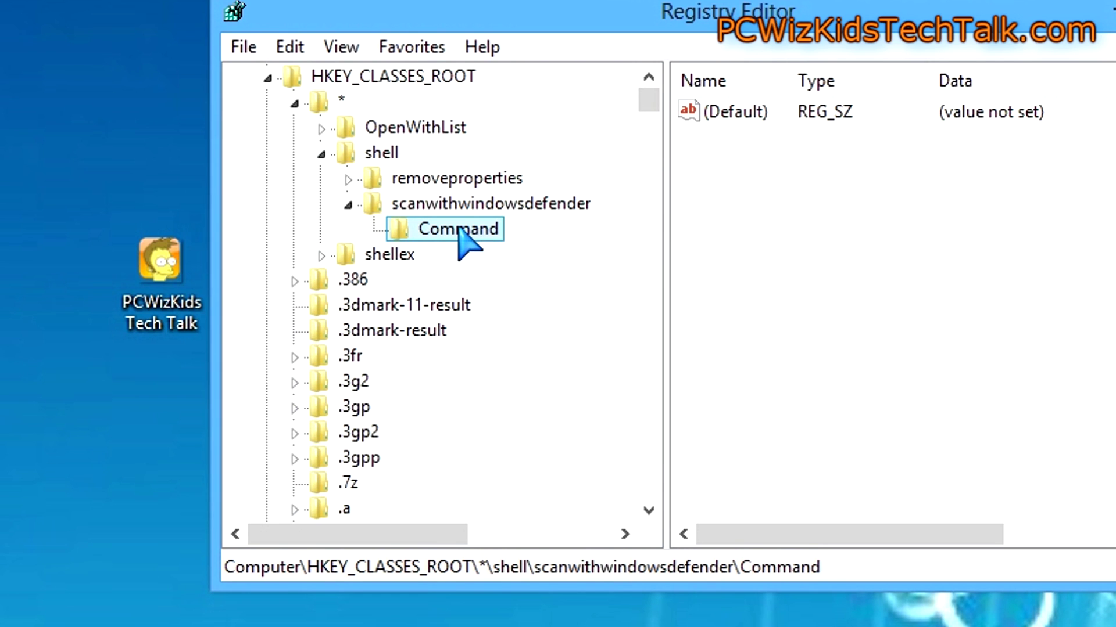
# Set Command's default value to MpCmdRun.exe -scan -scantype 3 -file "%1" after checking the text.
pyautogui.click(732, 115)
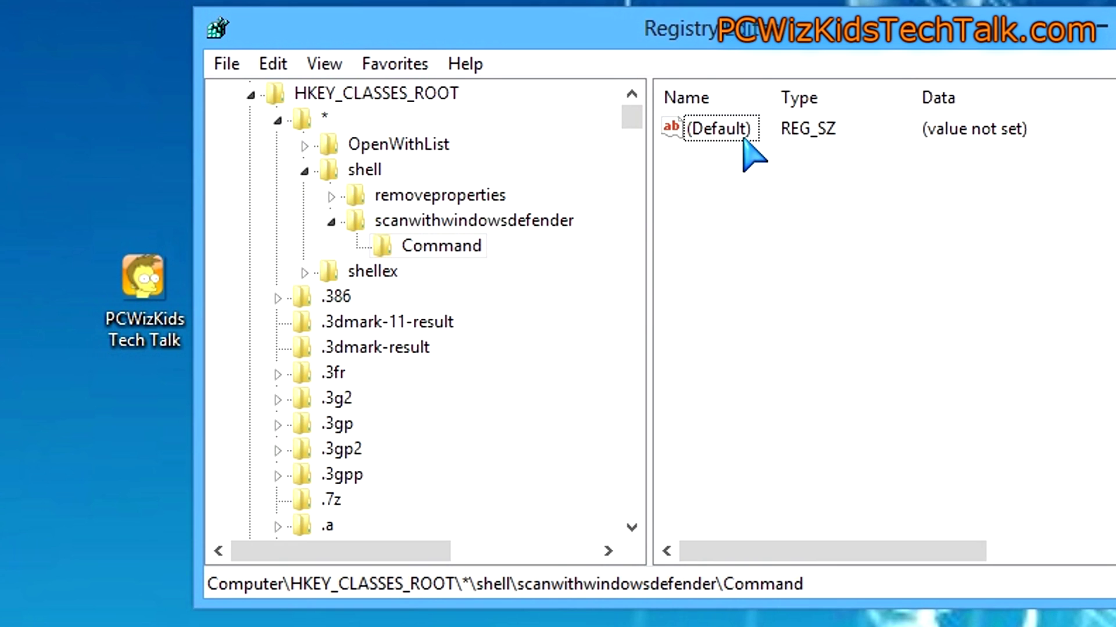
pyautogui.doubleClick(702, 147)
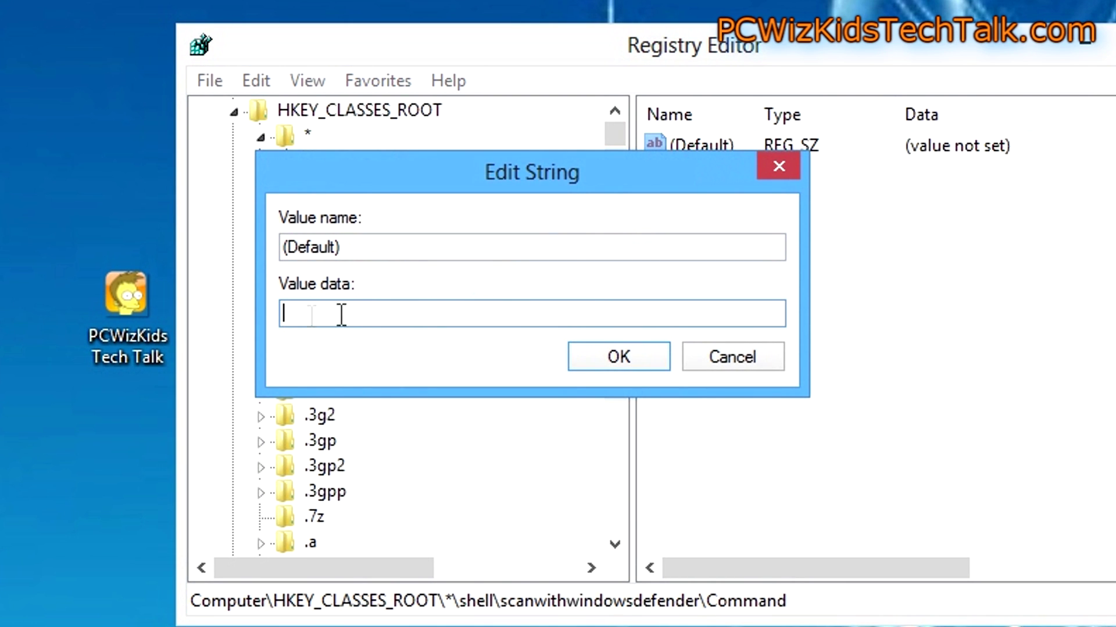
pyautogui.hotkey('ctrl', 'v')
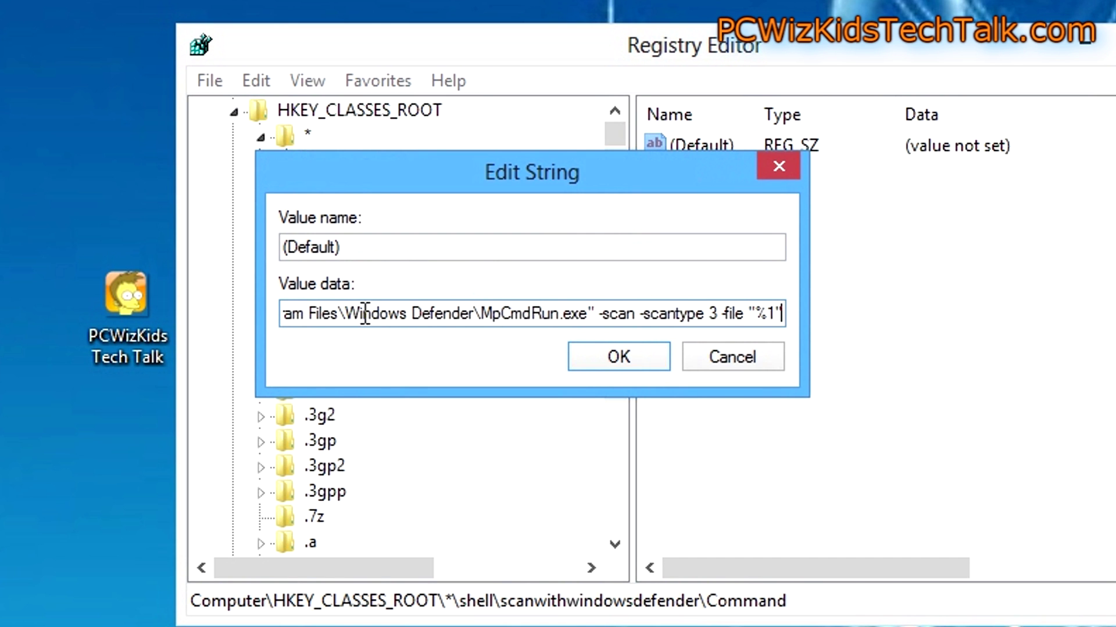
pyautogui.moveTo(349, 312); pyautogui.dragTo(285, 314)
pyautogui.click(284, 314)
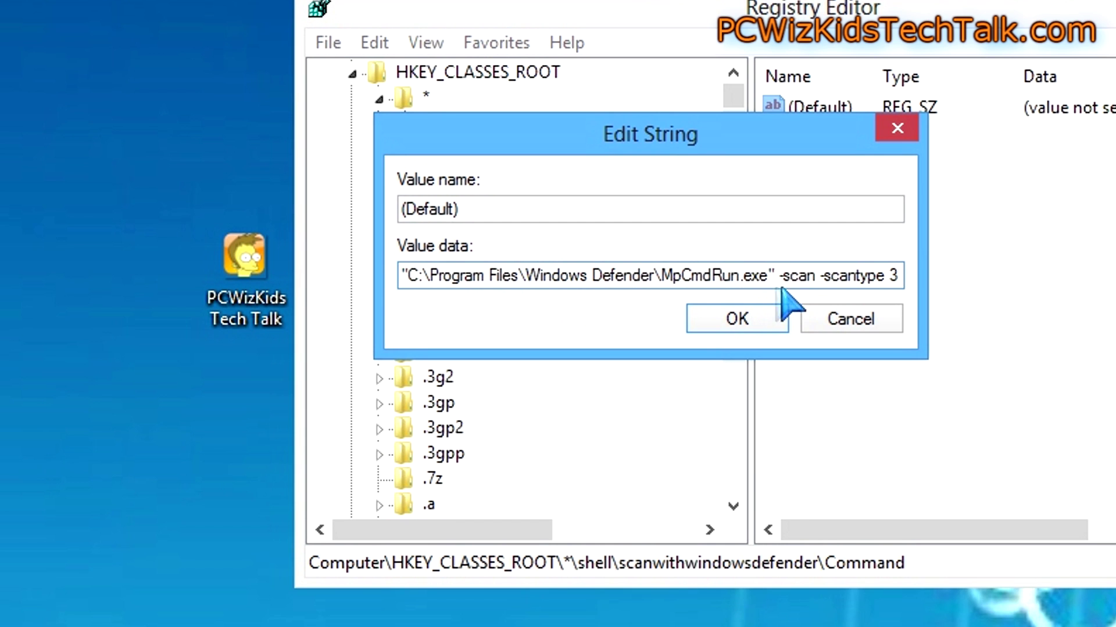
pyautogui.moveTo(834, 275); pyautogui.dragTo(839, 294)
pyautogui.click(693, 292)
pyautogui.write('-file "%1"')
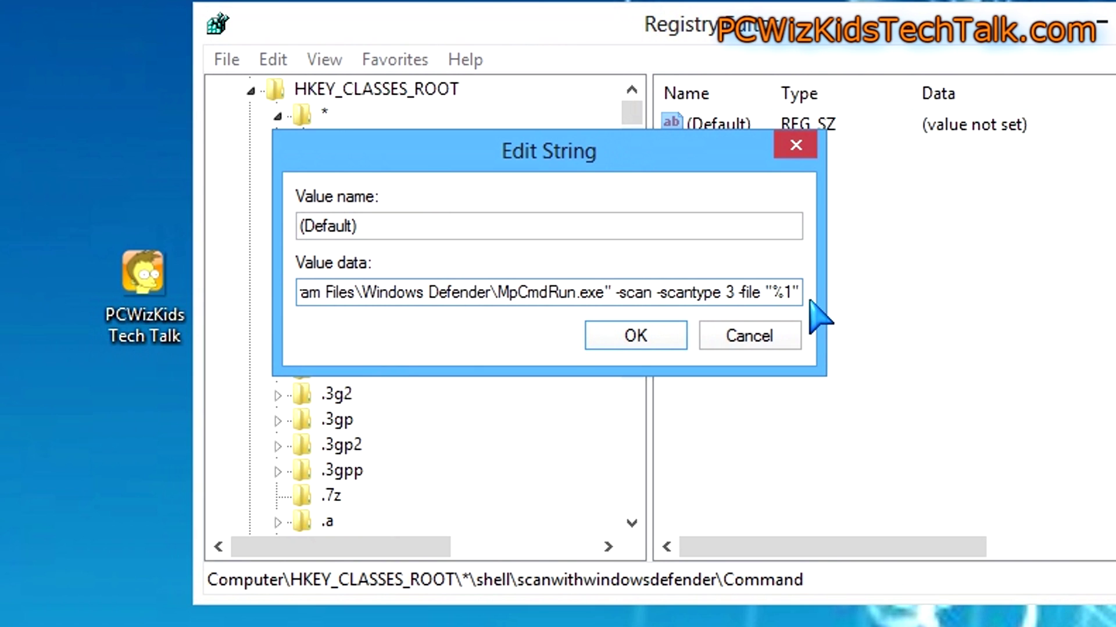
pyautogui.click(800, 297)
pyautogui.click(705, 294)
pyautogui.click(645, 342)
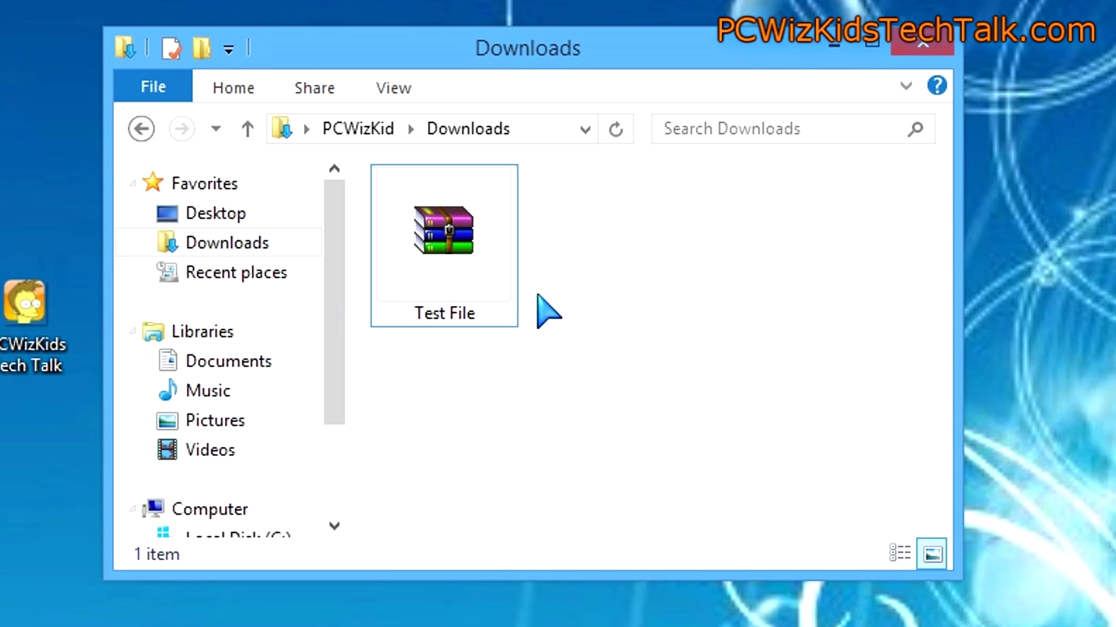
# Run Scan with Defender on Test File from its Downloads context menu.
pyautogui.rightClick(403, 210)
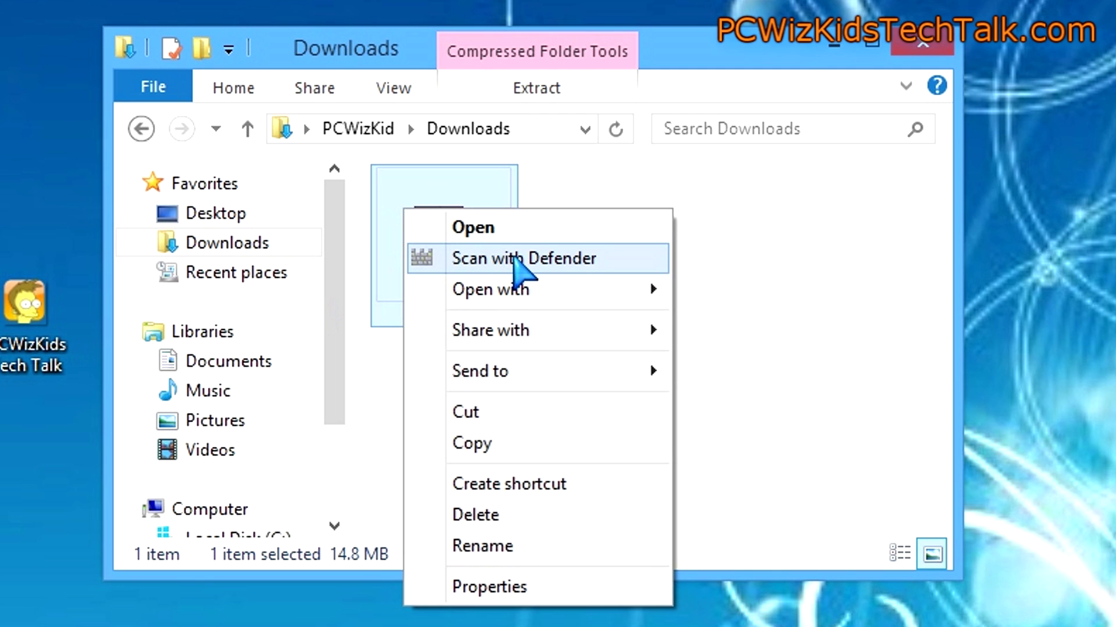
pyautogui.click(521, 267)
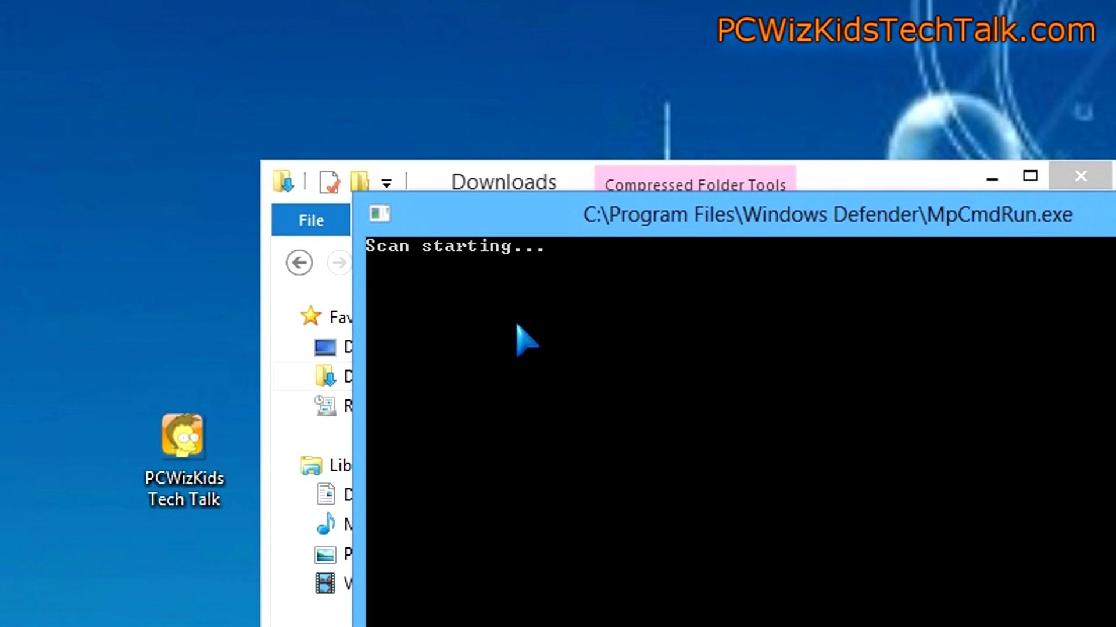